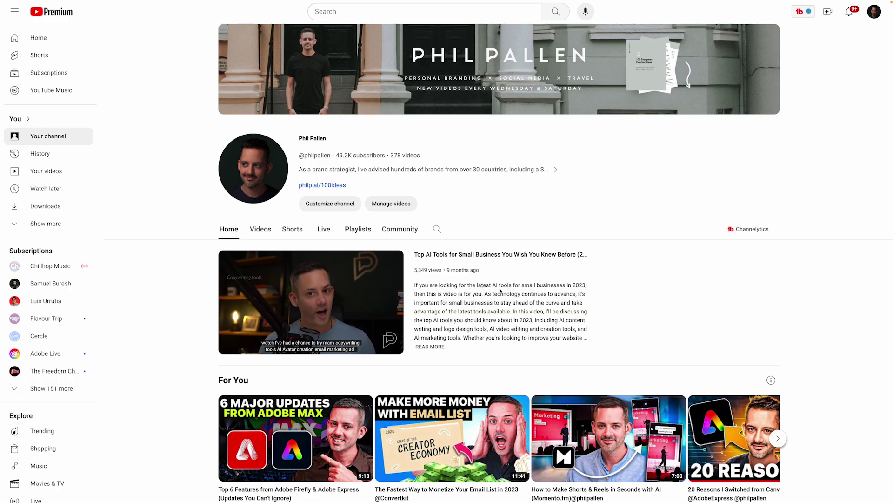
Browse the Adobe Express channel's Live tab of past streams, then return to its Home tab.
{"action": "scroll", "coordinate": [500, 290], "scroll_direction": "down", "scroll_amount": 4}
{"action": "scroll", "coordinate": [512, 290], "scroll_direction": "up", "scroll_amount": 2}
{"action": "scroll", "coordinate": [530, 288], "scroll_direction": "up", "scroll_amount": 2}
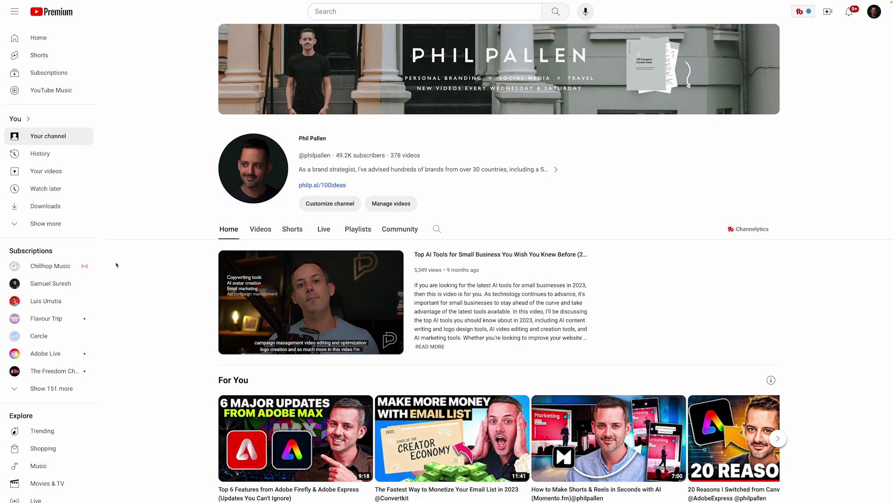
{"action": "left_click", "coordinate": [325, 233]}
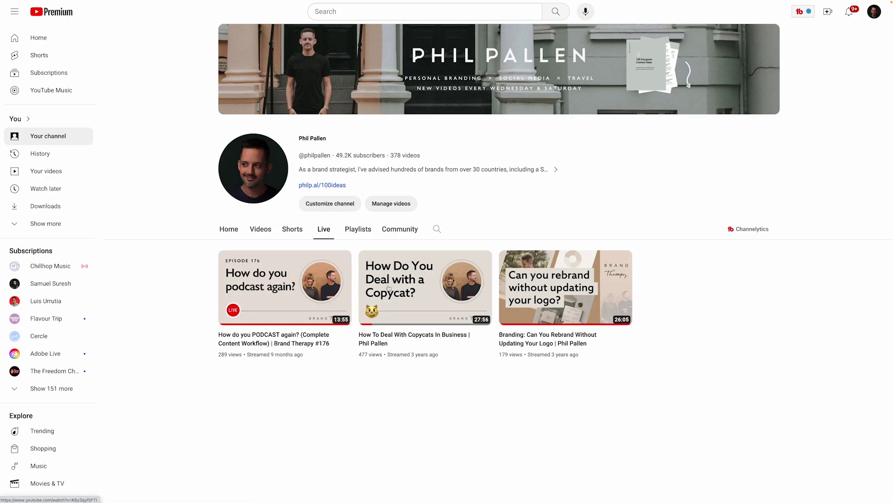
{"action": "left_click", "coordinate": [228, 231]}
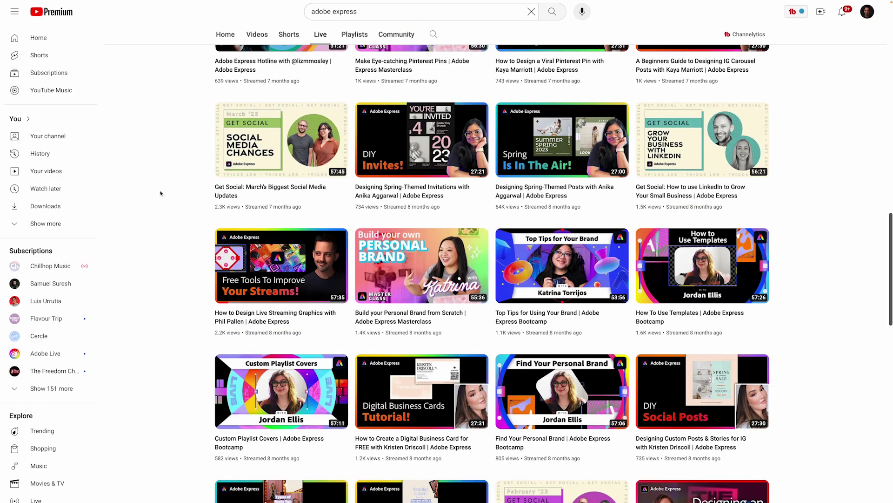
{"action": "scroll", "coordinate": [161, 193], "scroll_direction": "up", "scroll_amount": 10}
Play the stream about designing live streaming graphics from the results.
{"action": "scroll", "coordinate": [170, 194], "scroll_direction": "up", "scroll_amount": 6}
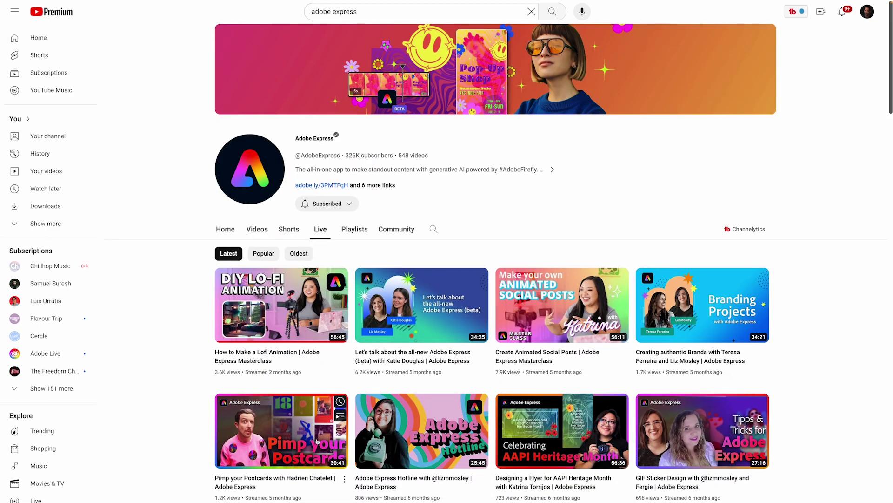
{"action": "scroll", "coordinate": [476, 195], "scroll_direction": "down", "scroll_amount": 2}
{"action": "scroll", "coordinate": [493, 187], "scroll_direction": "down", "scroll_amount": 6}
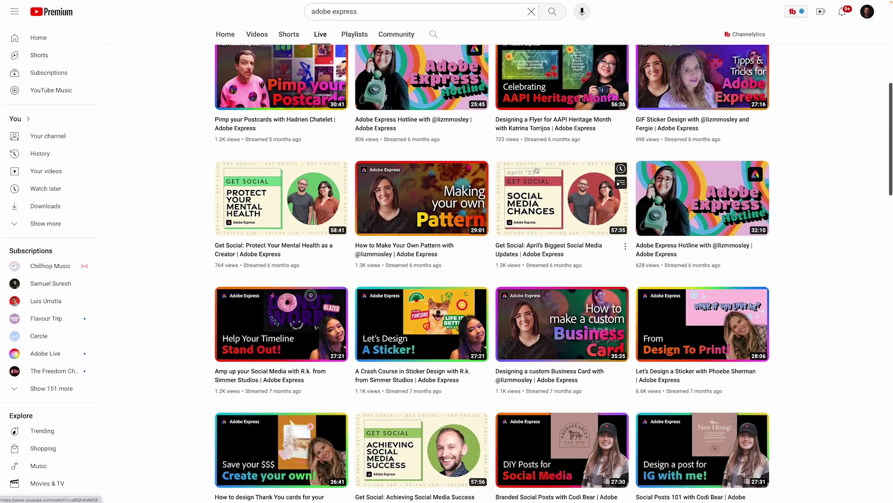
{"action": "scroll", "coordinate": [512, 172], "scroll_direction": "down", "scroll_amount": 3}
{"action": "scroll", "coordinate": [532, 162], "scroll_direction": "down", "scroll_amount": 3}
{"action": "scroll", "coordinate": [287, 245], "scroll_direction": "up", "scroll_amount": 1}
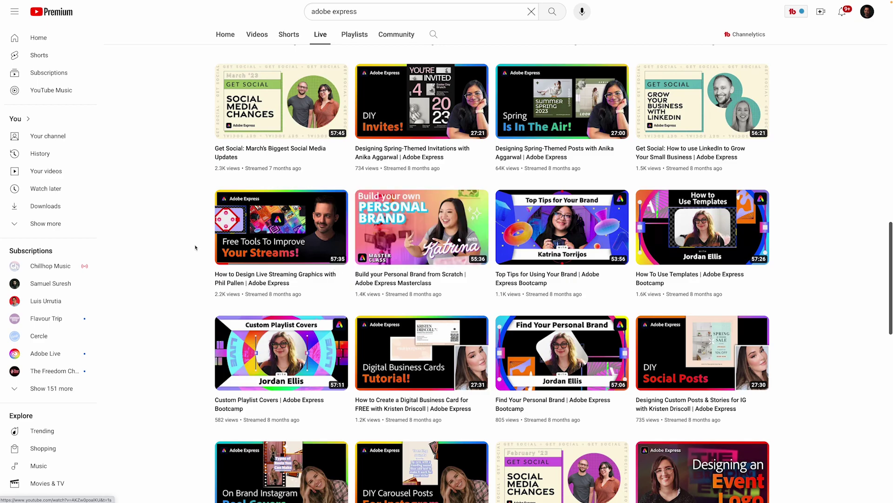
{"action": "left_click", "coordinate": [260, 238]}
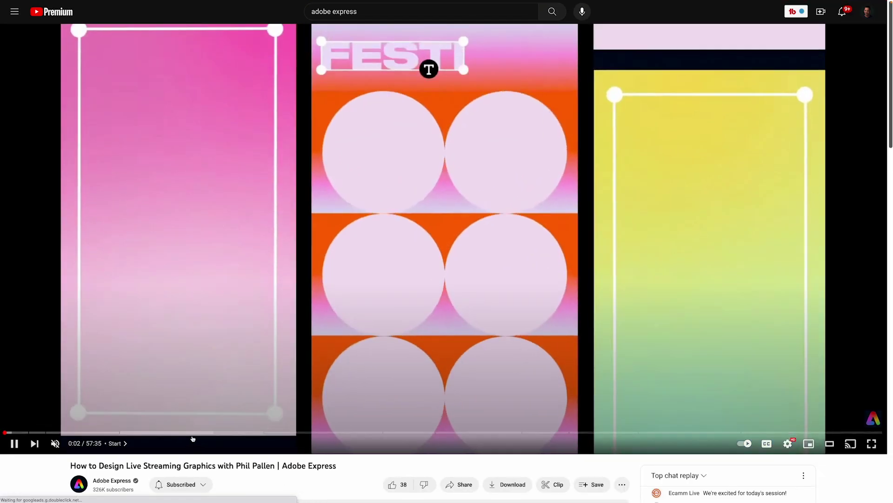
Skip ahead to the 'Starting shortly' design, then play the top result on simple stream intros.
{"action": "left_click_drag", "start_coordinate": [191, 434], "coordinate": [189, 434]}
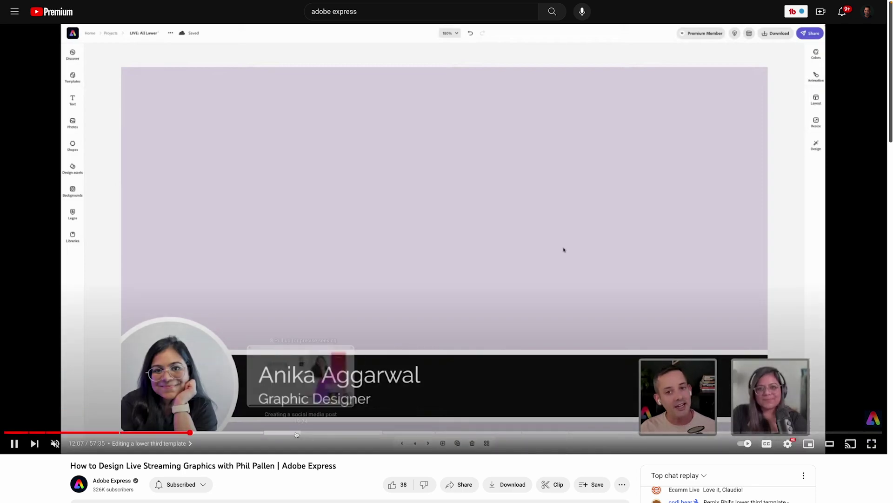
{"action": "left_click", "coordinate": [292, 432]}
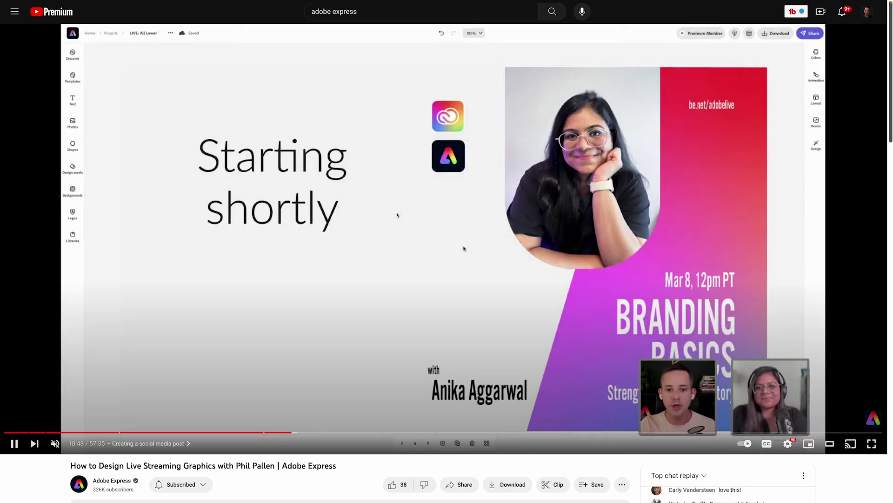
{"action": "key", "text": "alt+Left"}
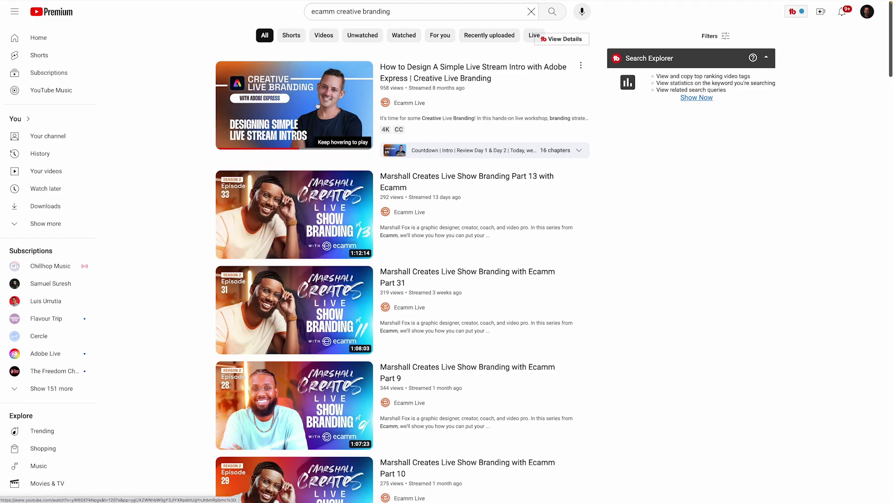
{"action": "left_click", "coordinate": [315, 104]}
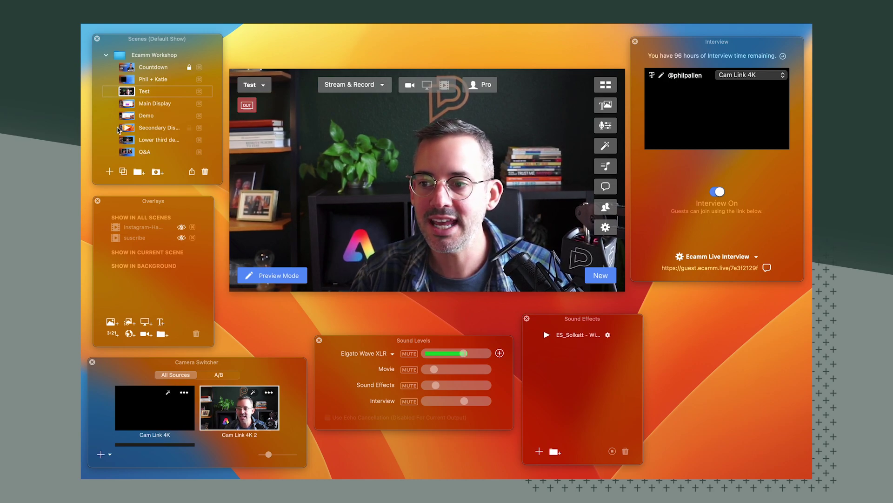
Show Cam Link 4K 2 in the Secondary Display host tile, then switch through Countdown to Test.
{"action": "left_click", "coordinate": [128, 130]}
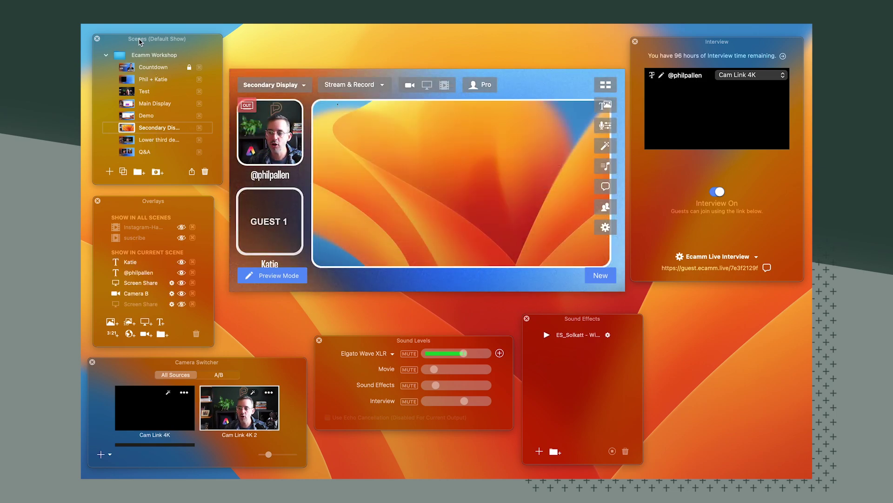
{"action": "mouse_move", "coordinate": [427, 180]}
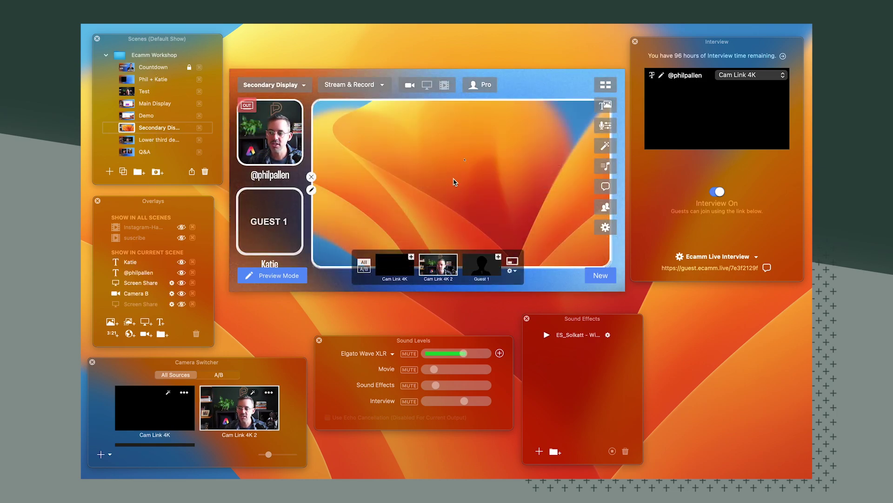
{"action": "mouse_move", "coordinate": [269, 221]}
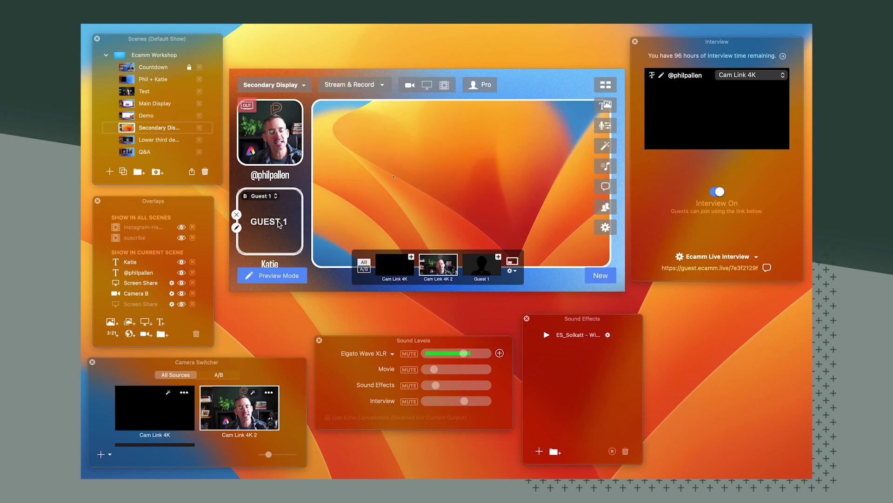
{"action": "mouse_move", "coordinate": [417, 143]}
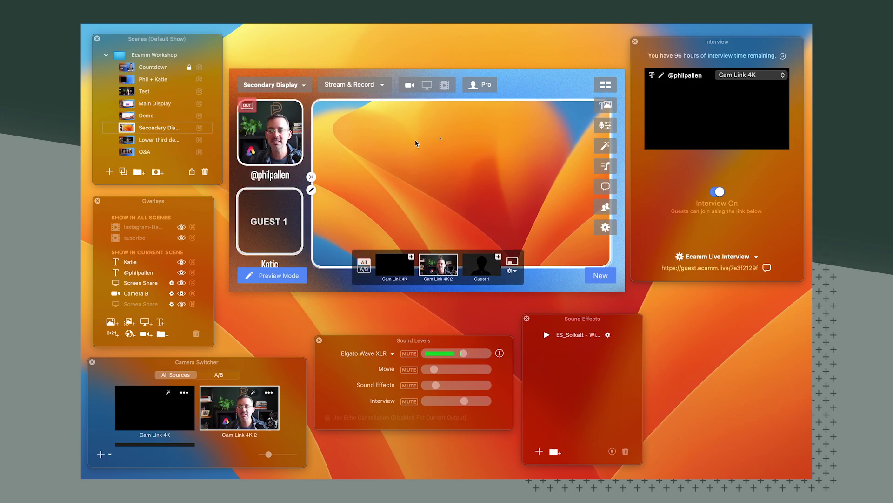
{"action": "left_click", "coordinate": [279, 135]}
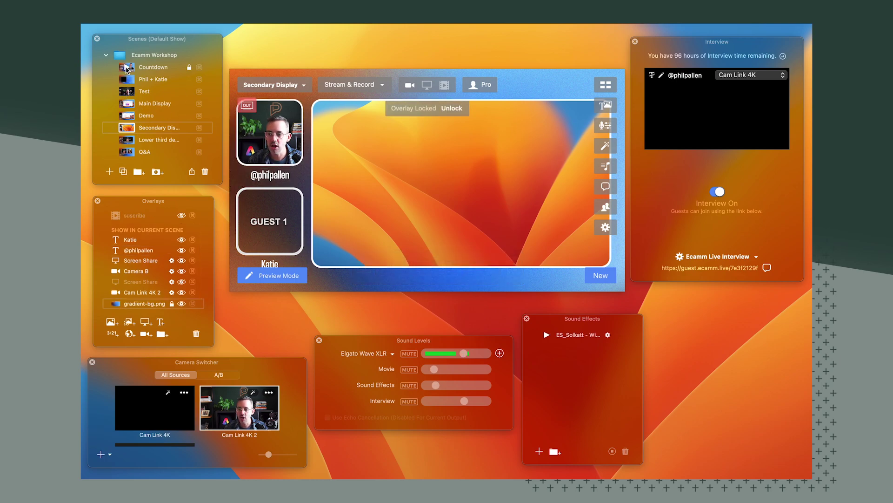
{"action": "left_click", "coordinate": [127, 69]}
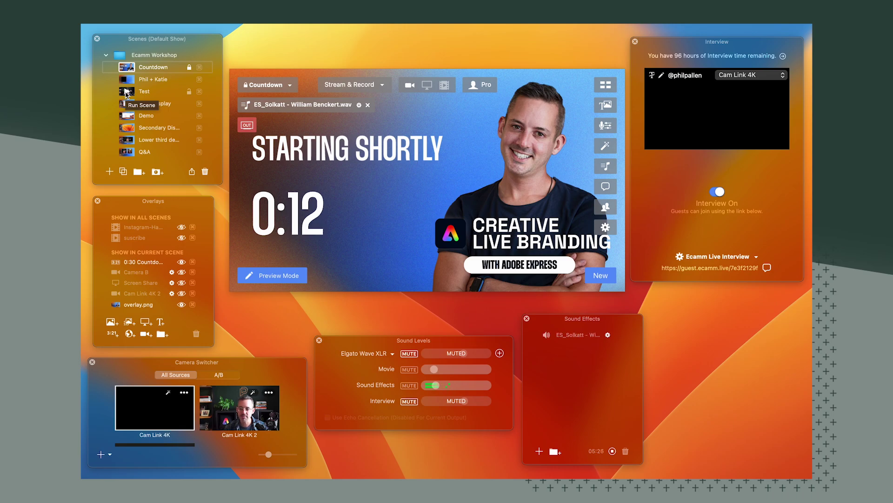
{"action": "left_click", "coordinate": [126, 91]}
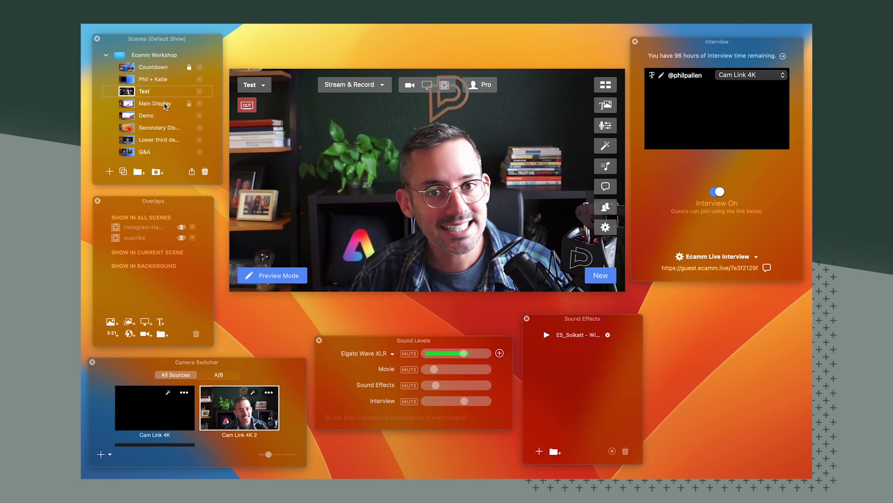
{"action": "mouse_move", "coordinate": [427, 179]}
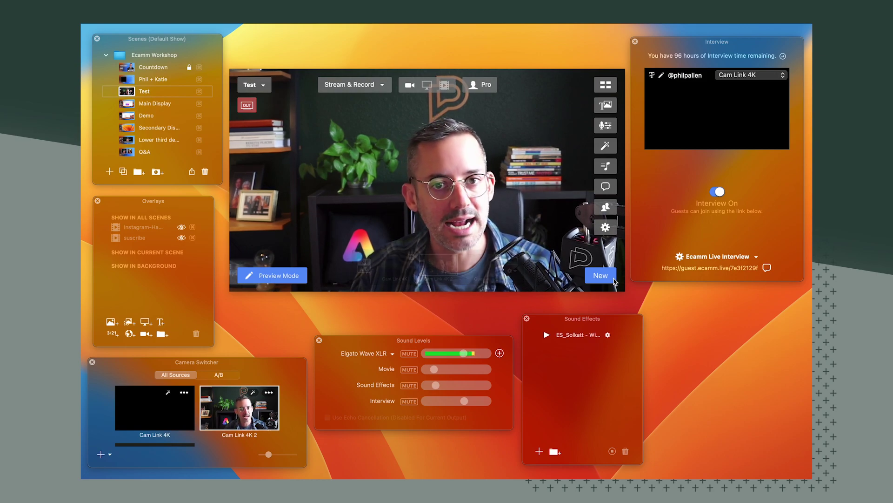
Begin a new broadcast and view the streaming destination list without choosing one.
{"action": "left_click", "coordinate": [601, 276]}
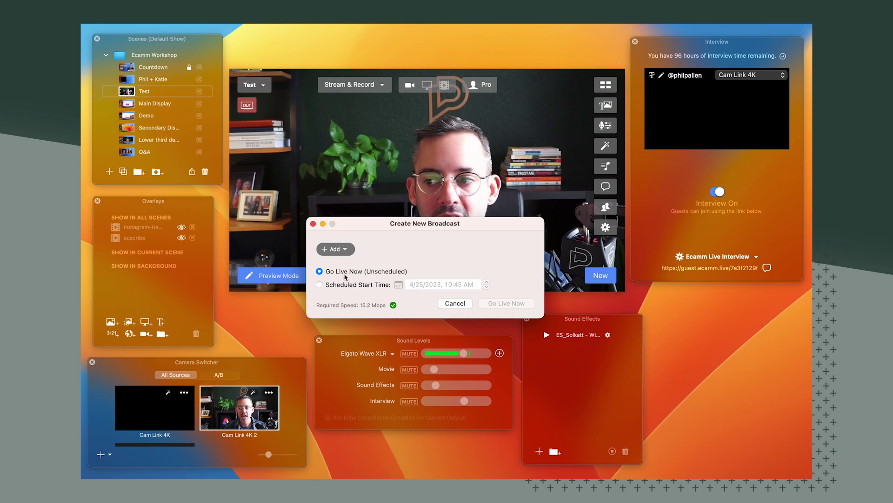
{"action": "left_click", "coordinate": [335, 249]}
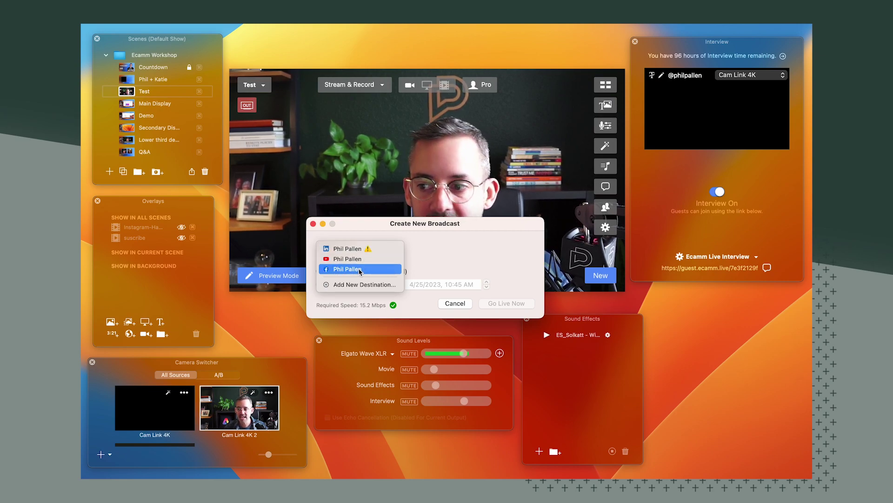
{"action": "left_click", "coordinate": [472, 264]}
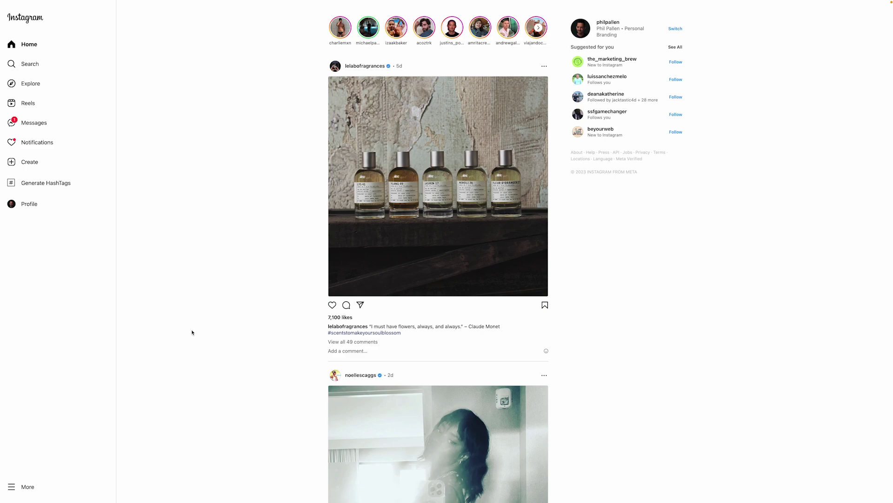
Bring up Instagram's Create new post options from the left sidebar.
{"action": "left_click", "coordinate": [32, 164]}
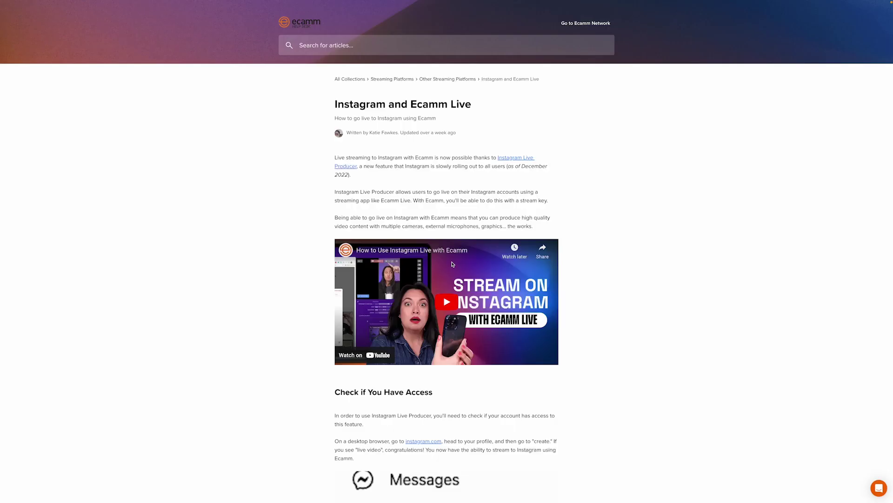
{"action": "scroll", "coordinate": [261, 263], "scroll_direction": "down", "scroll_amount": 2}
{"action": "scroll", "coordinate": [260, 264], "scroll_direction": "down", "scroll_amount": 4}
{"action": "scroll", "coordinate": [261, 263], "scroll_direction": "down", "scroll_amount": 1}
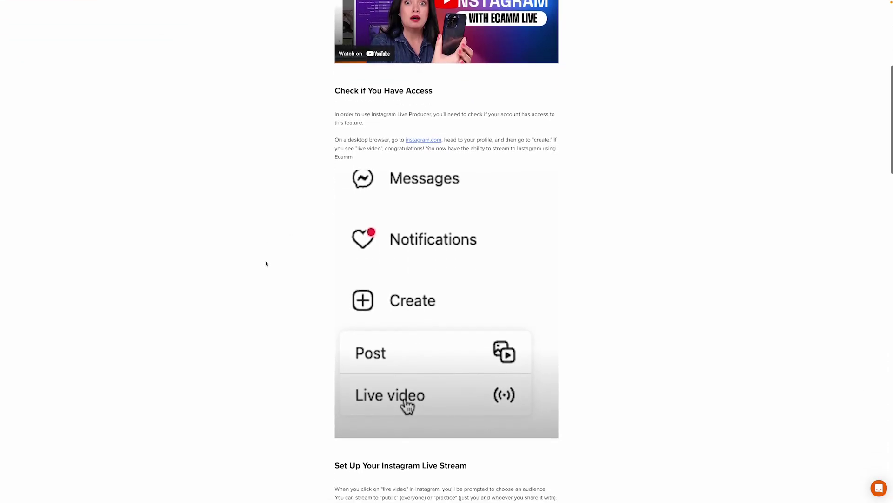
{"action": "scroll", "coordinate": [260, 263], "scroll_direction": "down", "scroll_amount": 1}
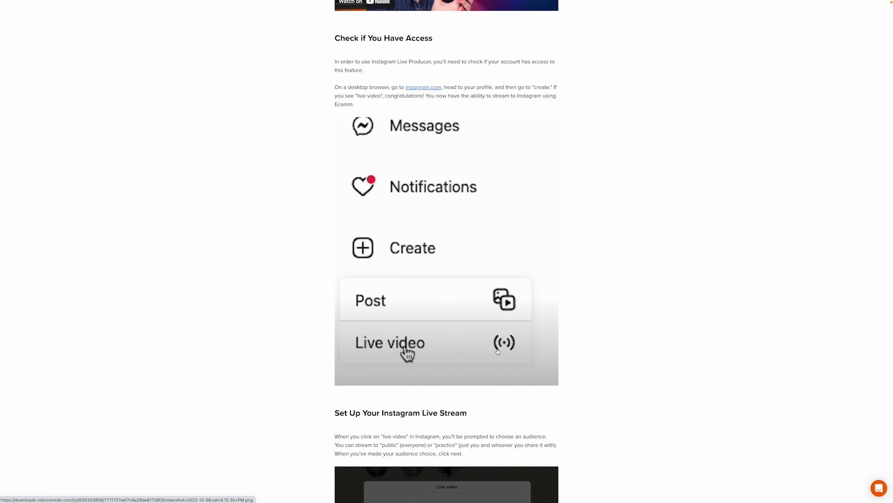
{"action": "scroll", "coordinate": [500, 344], "scroll_direction": "down", "scroll_amount": 10}
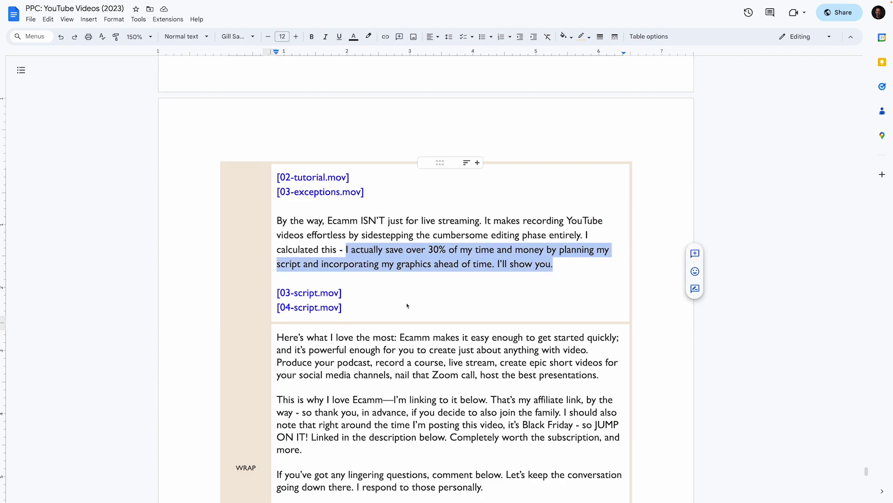
Clear the highlighted sentence and scroll the script up to the 301 header and back down.
{"action": "left_click", "coordinate": [578, 273]}
{"action": "scroll", "coordinate": [562, 294], "scroll_direction": "down", "scroll_amount": 3}
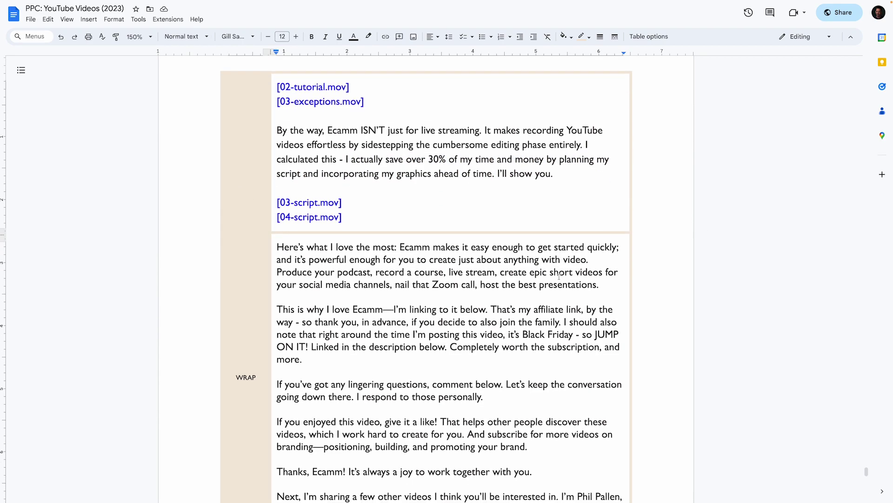
{"action": "scroll", "coordinate": [561, 278], "scroll_direction": "up", "scroll_amount": 5}
{"action": "scroll", "coordinate": [560, 278], "scroll_direction": "up", "scroll_amount": 6}
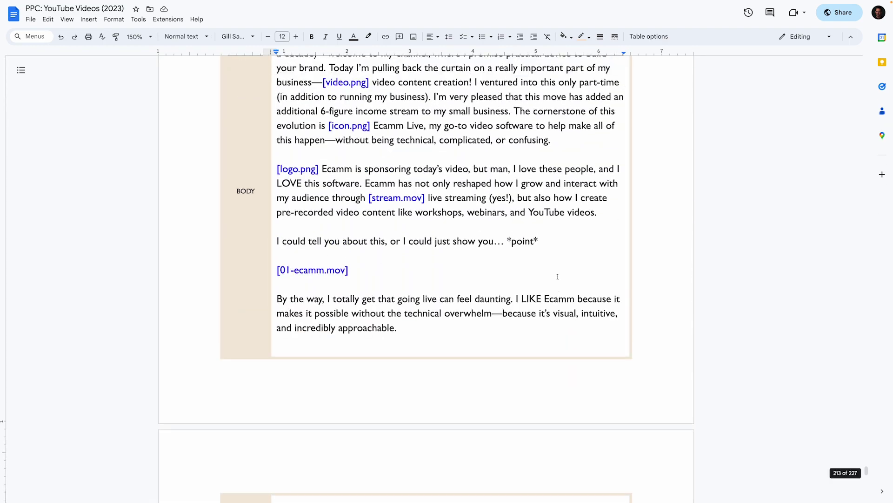
{"action": "scroll", "coordinate": [560, 277], "scroll_direction": "up", "scroll_amount": 3}
{"action": "scroll", "coordinate": [558, 277], "scroll_direction": "up", "scroll_amount": 3}
{"action": "scroll", "coordinate": [557, 277], "scroll_direction": "down", "scroll_amount": 3}
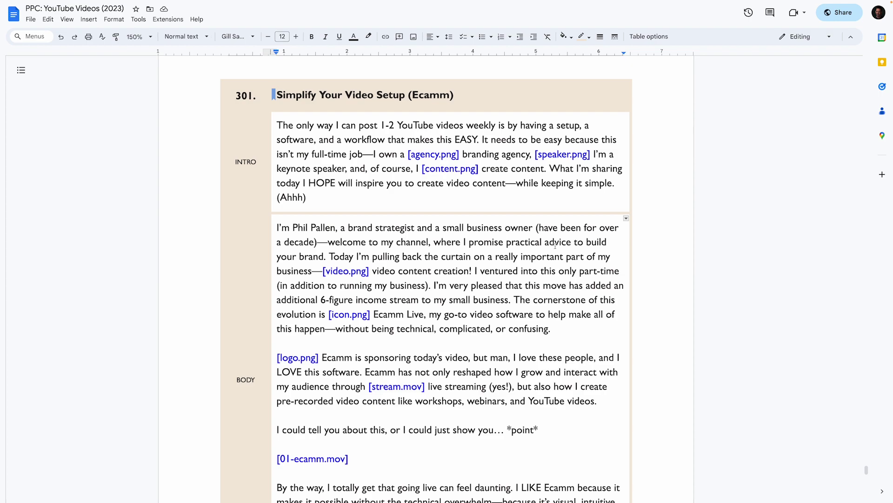
{"action": "scroll", "coordinate": [399, 208], "scroll_direction": "down", "scroll_amount": 4}
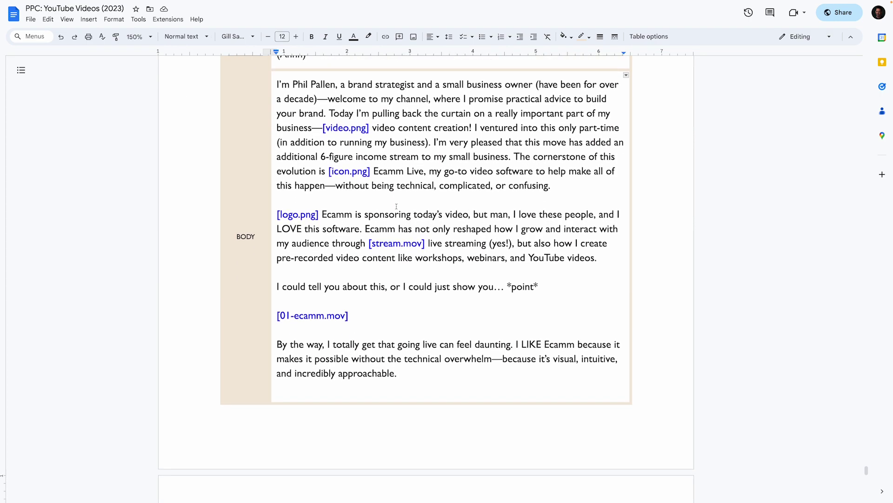
{"action": "scroll", "coordinate": [399, 207], "scroll_direction": "down", "scroll_amount": 2}
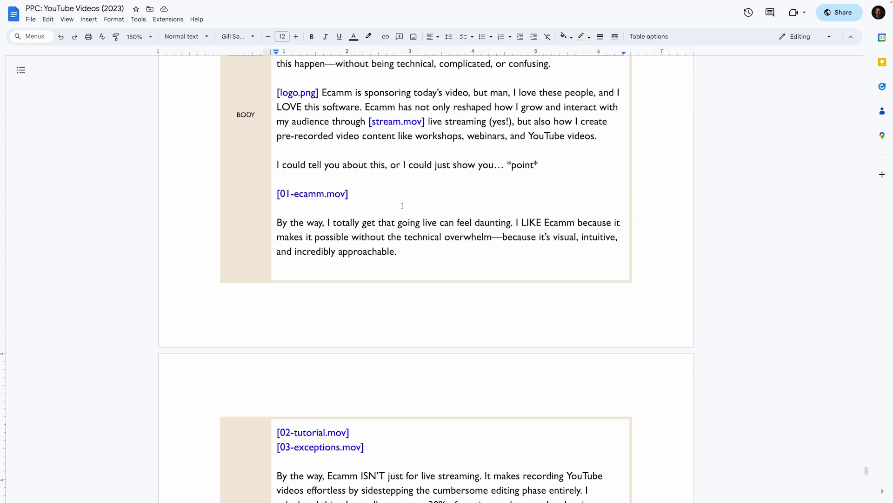
{"action": "scroll", "coordinate": [402, 207], "scroll_direction": "down", "scroll_amount": 1}
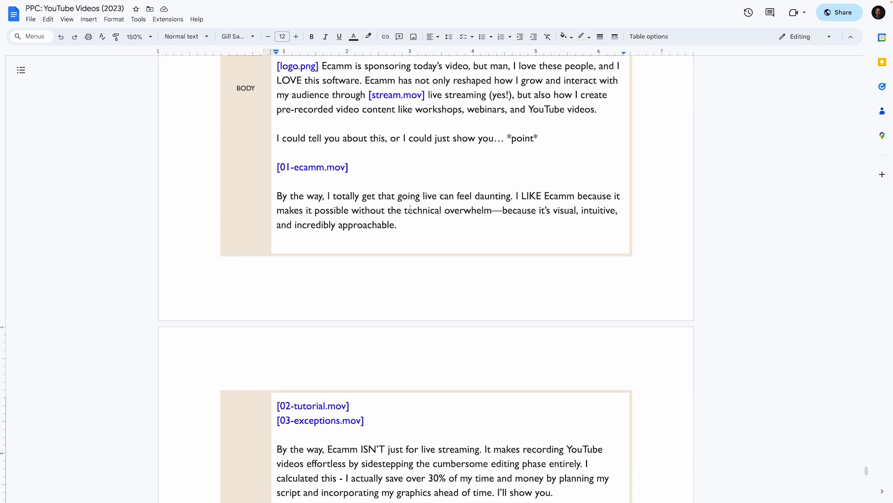
{"action": "scroll", "coordinate": [402, 206], "scroll_direction": "down", "scroll_amount": 2}
{"action": "scroll", "coordinate": [402, 206], "scroll_direction": "down", "scroll_amount": 2}
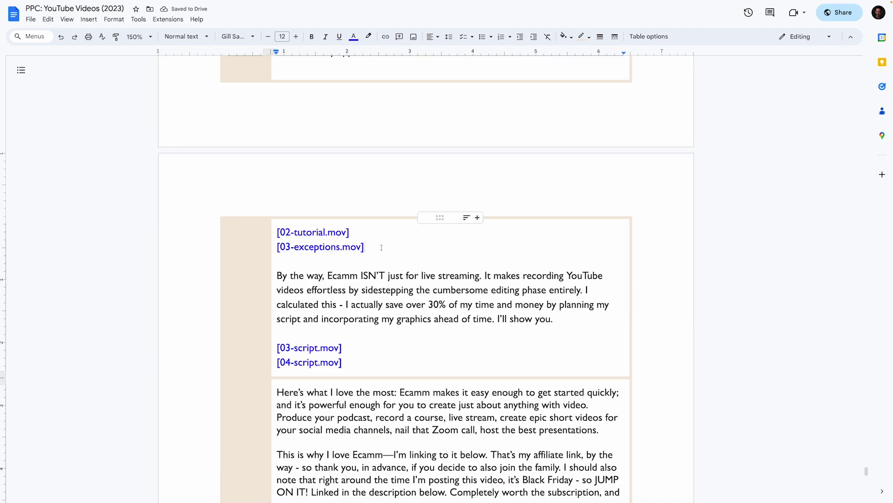
Review the [03-exceptions.mov] line and the time-savings sentence in the script.
{"action": "triple_click", "coordinate": [347, 249]}
{"action": "left_click", "coordinate": [417, 251]}
{"action": "left_click", "coordinate": [480, 305]}
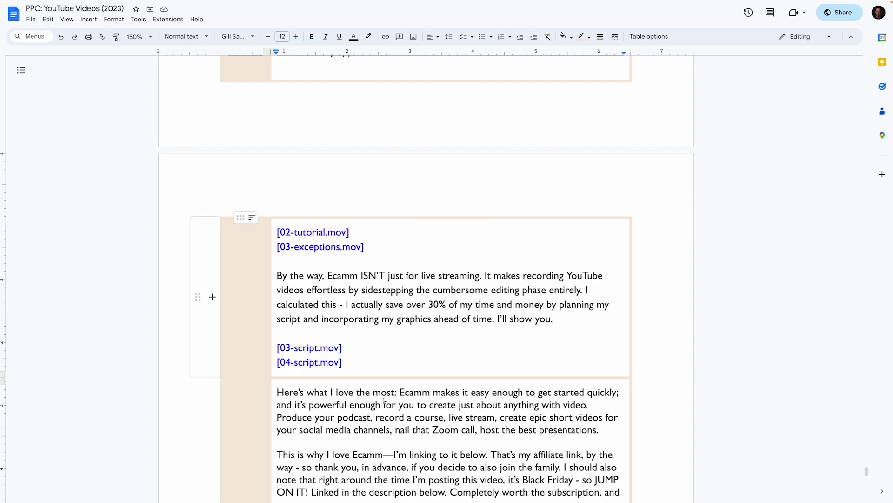
{"action": "scroll", "coordinate": [232, 338], "scroll_direction": "down", "scroll_amount": 3}
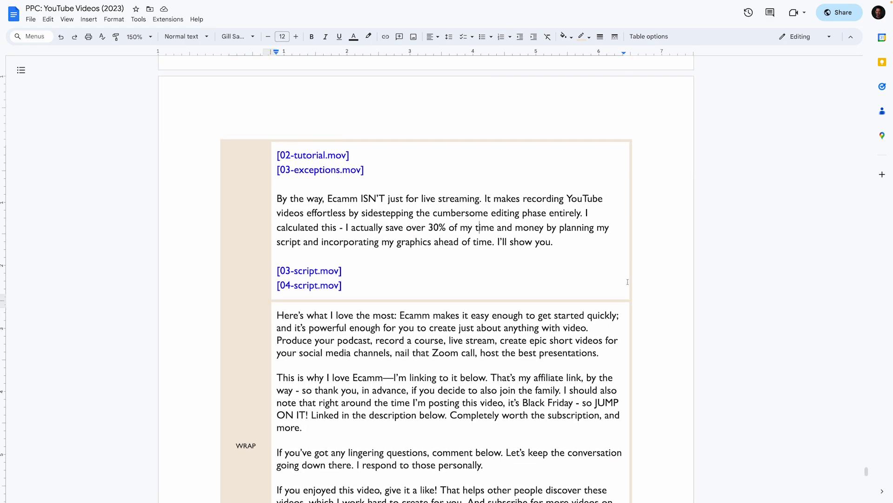
{"action": "scroll", "coordinate": [628, 281], "scroll_direction": "up", "scroll_amount": 5}
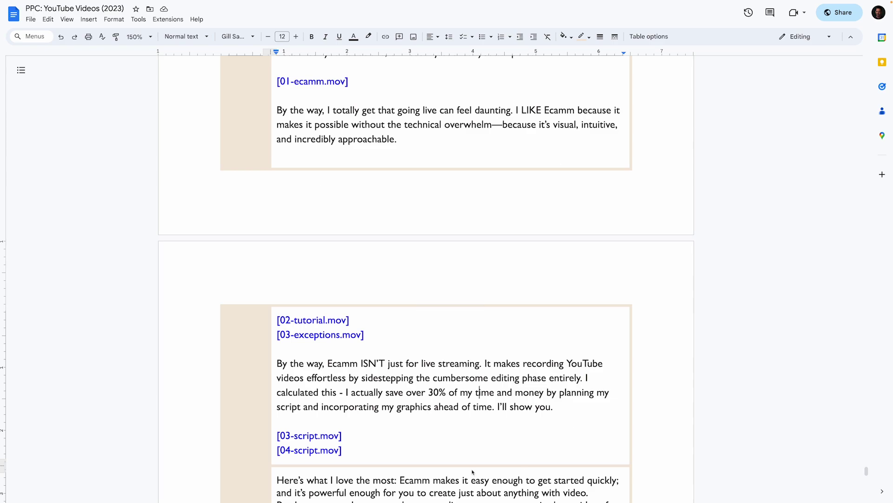
{"action": "scroll", "coordinate": [527, 281], "scroll_direction": "down", "scroll_amount": 2}
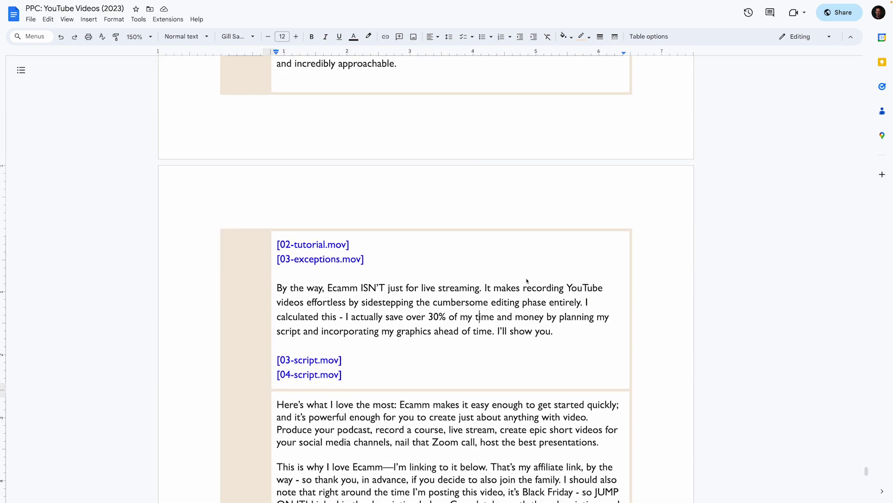